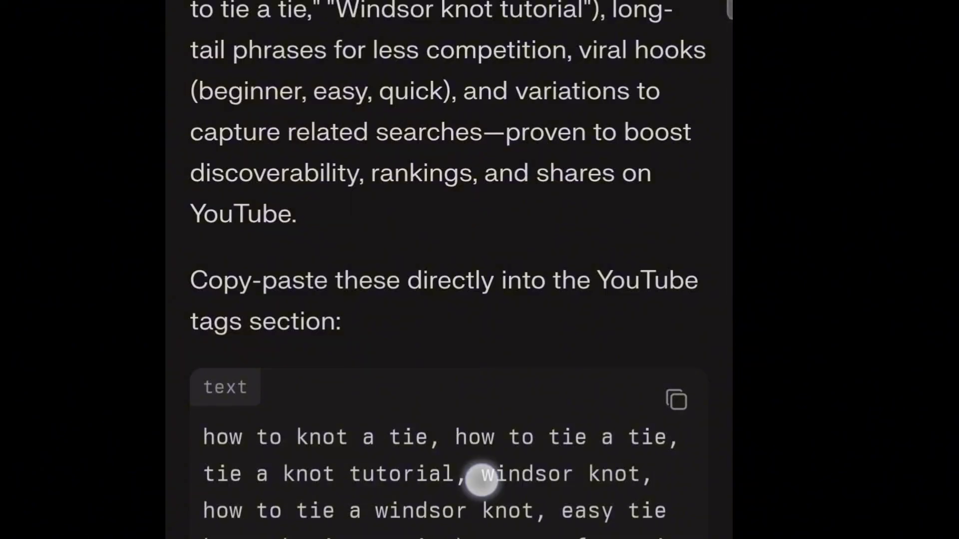
Review the suggested tie-knot tags in the generated answer and copy the whole comma-separated list
scroll(507, 319, "down", 7)
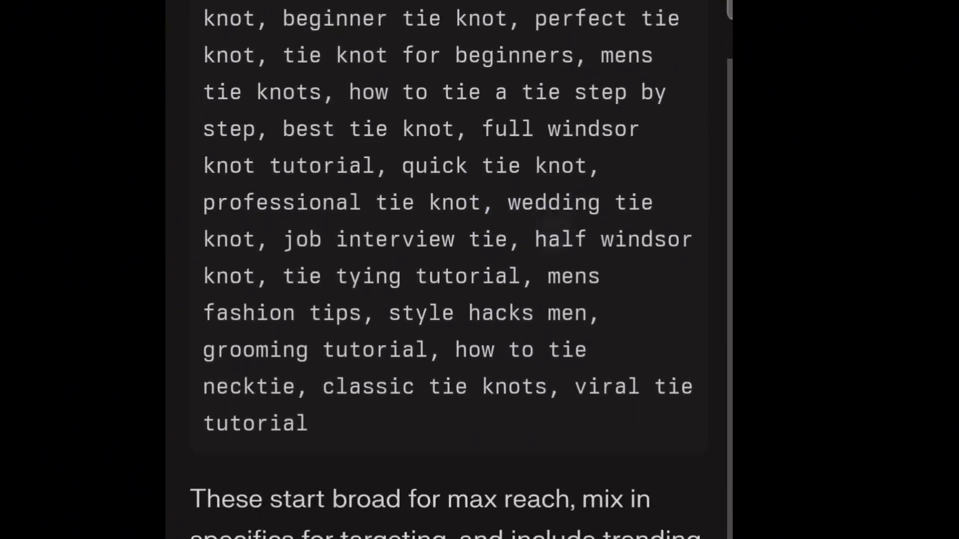
scroll(457, 426, "down", 1)
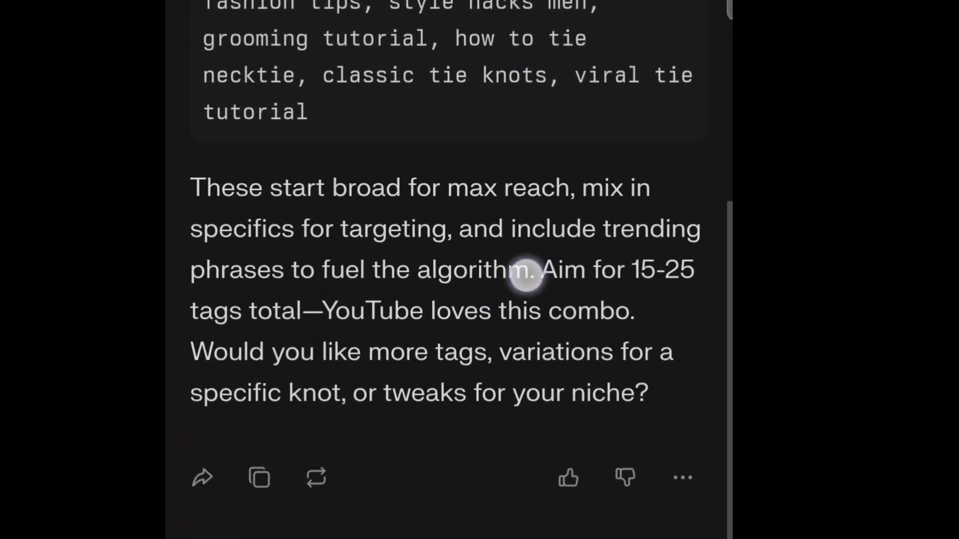
scroll(524, 272, "up", 9)
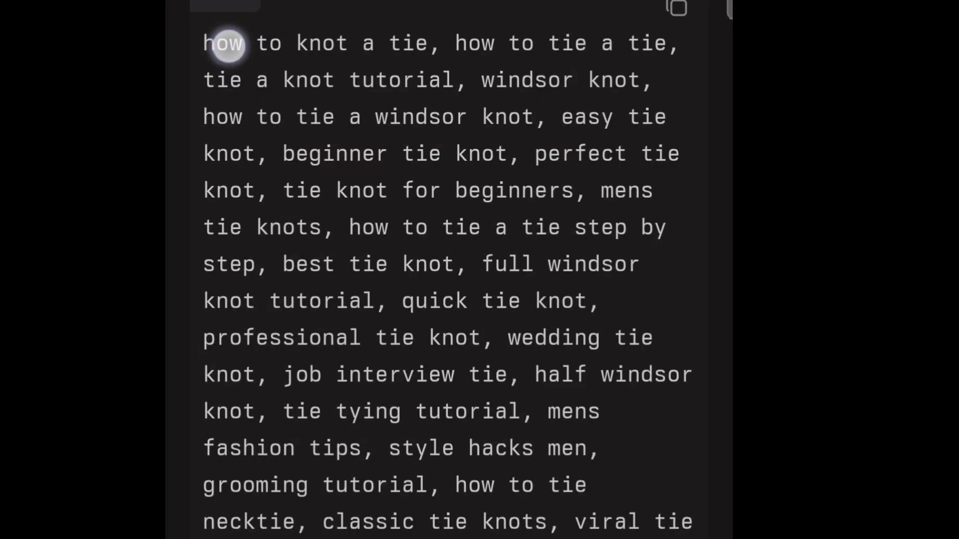
double_click(226, 44)
left_click_drag(257, 77, 605, 527)
left_click(240, 10)
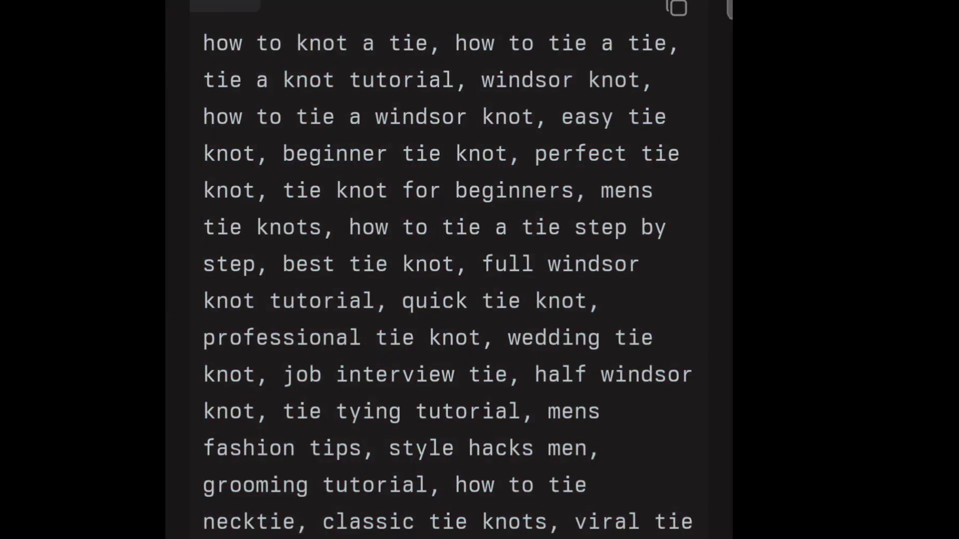
Switch to the YouTube Studio video details page and paste the copied tag list into the video's tags
key("alt+Tab")
left_click(493, 251)
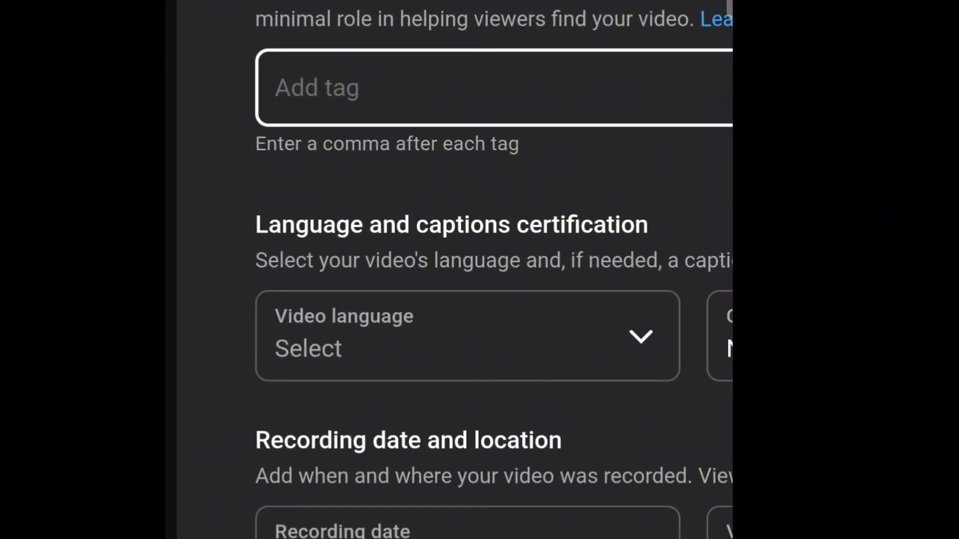
left_click(405, 97)
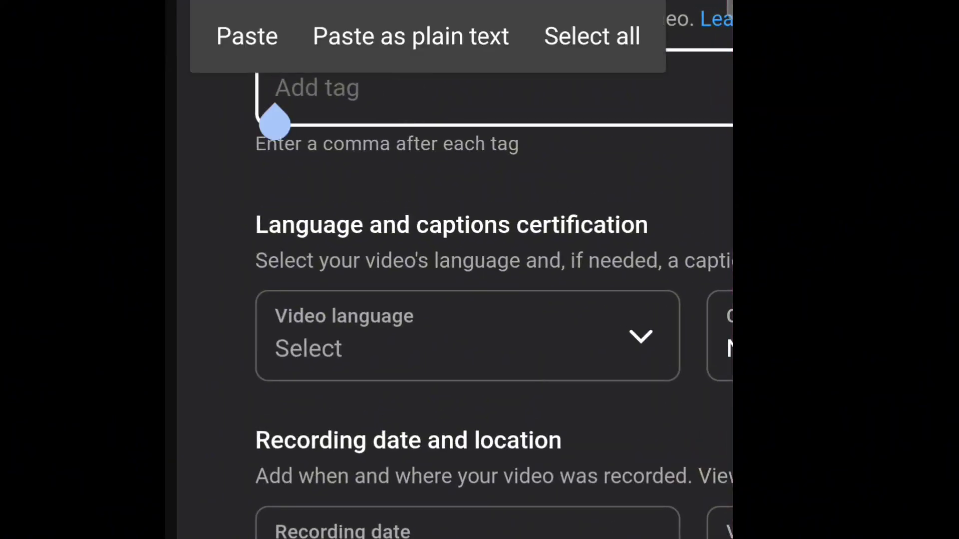
left_click(242, 23)
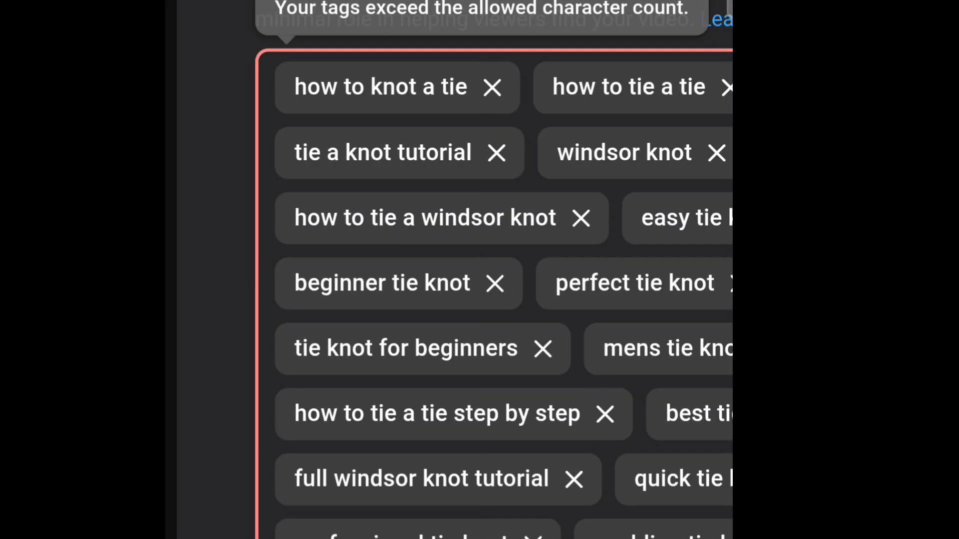
Remove the "classic tie knots" tag from the video's tags
scroll(457, 423, "down", 3)
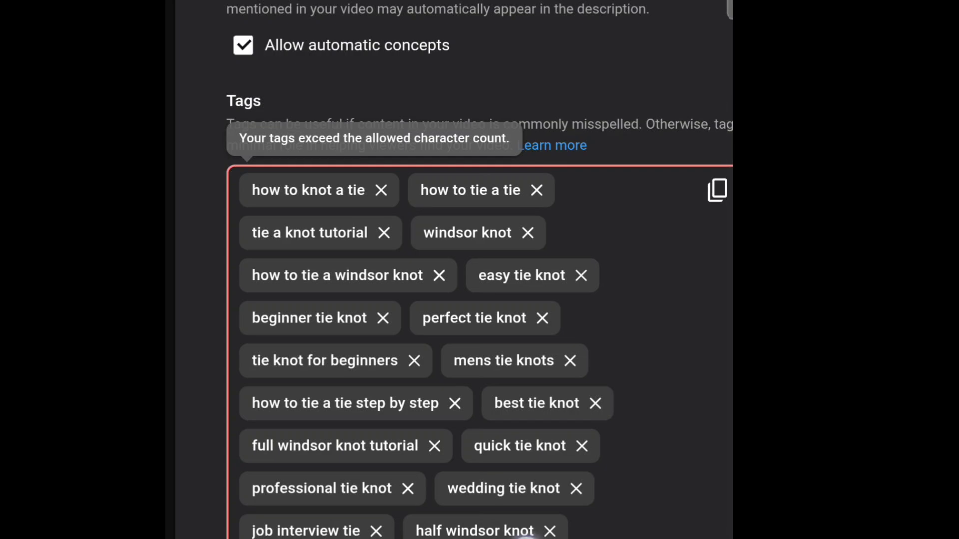
left_click_drag(526, 537, 561, 278)
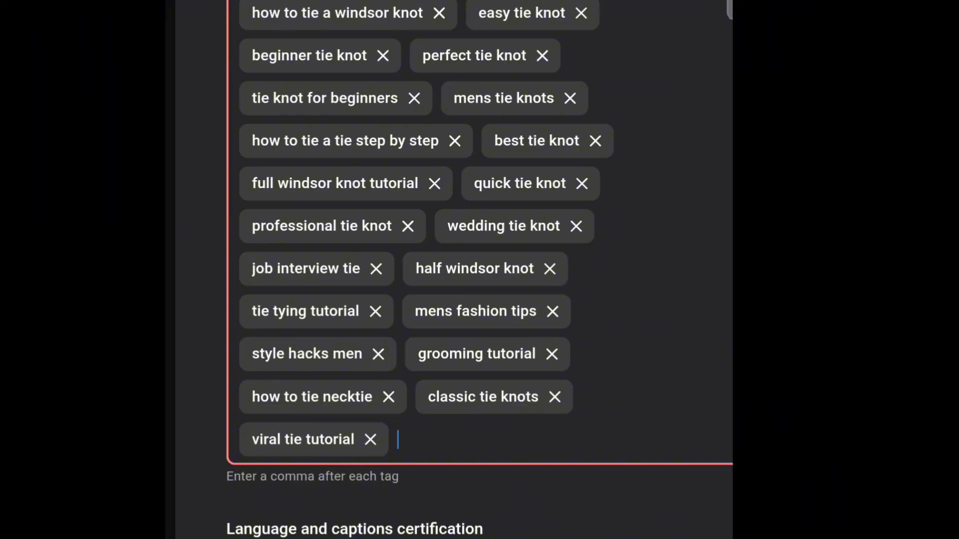
left_click(554, 397)
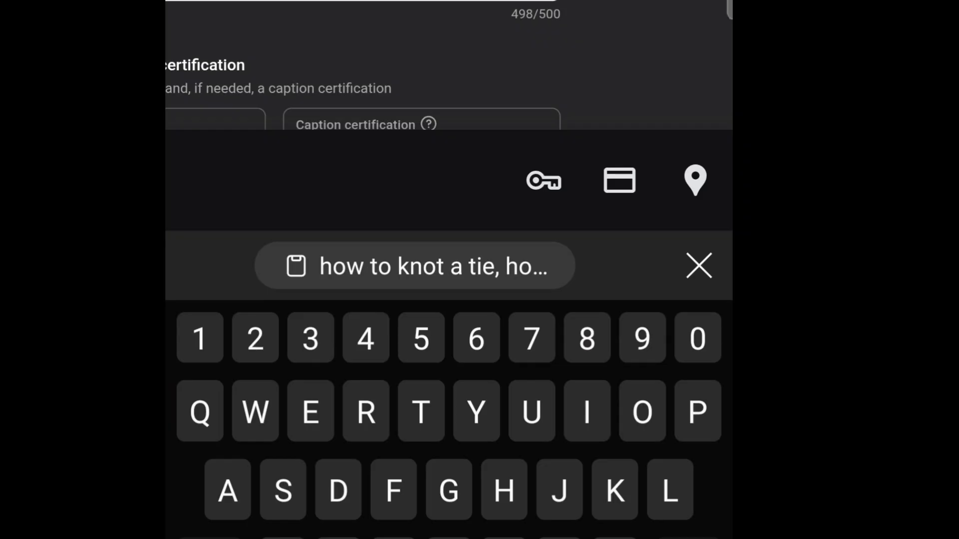
Set the video language to English (United States)
scroll(449, 30, "down", 5)
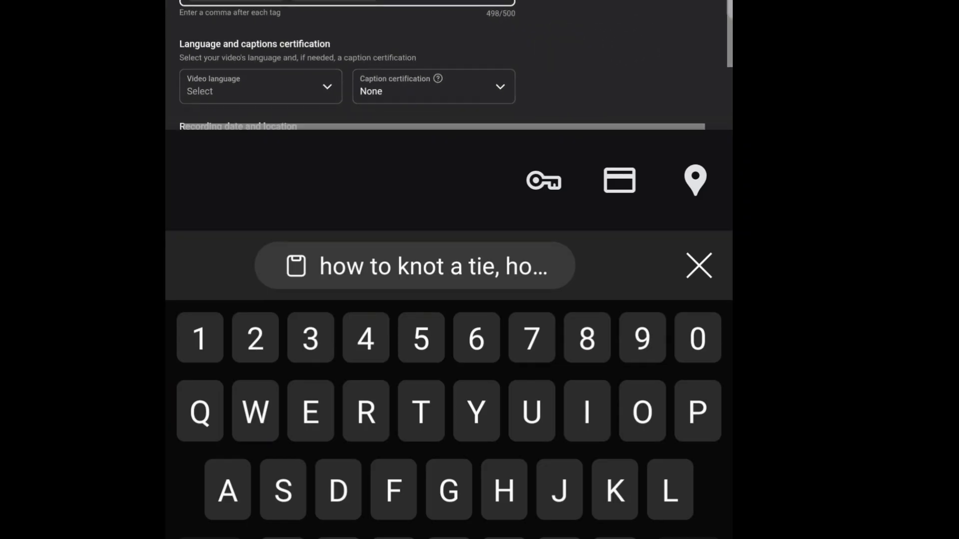
scroll(553, 114, "up", 3)
scroll(553, 114, "down", 5)
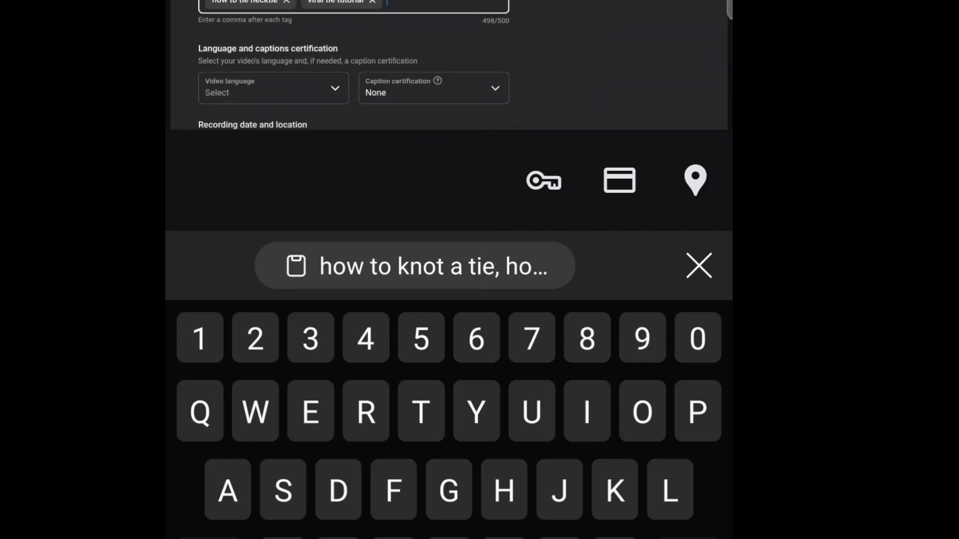
scroll(482, 30, "down", 2)
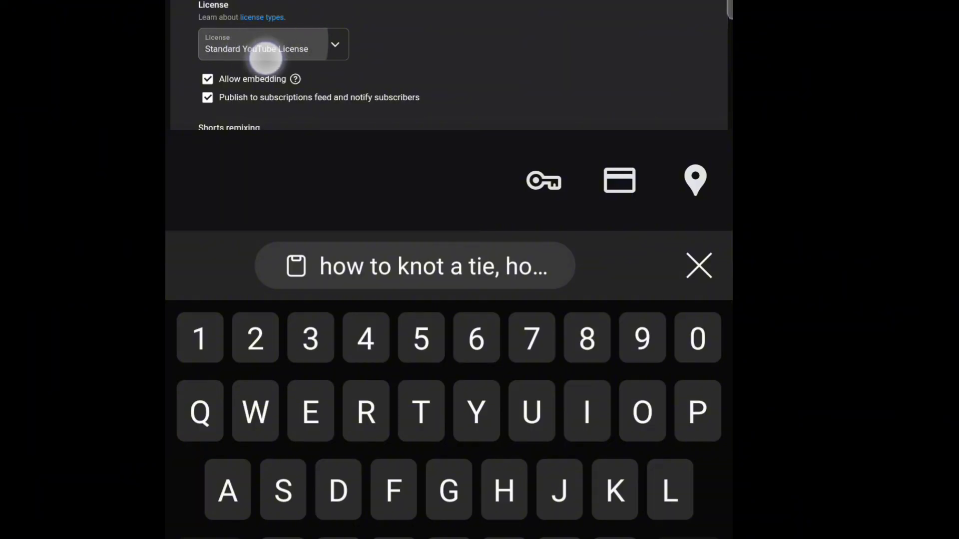
scroll(310, 75, "up", 3)
scroll(456, 58, "up", 3)
scroll(495, 30, "left", 1)
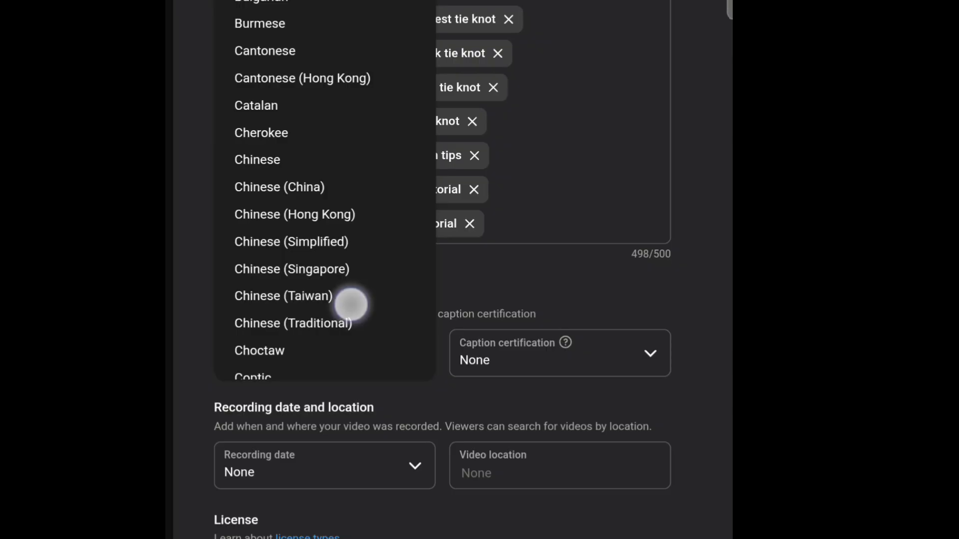
left_click_drag(349, 304, 355, 346)
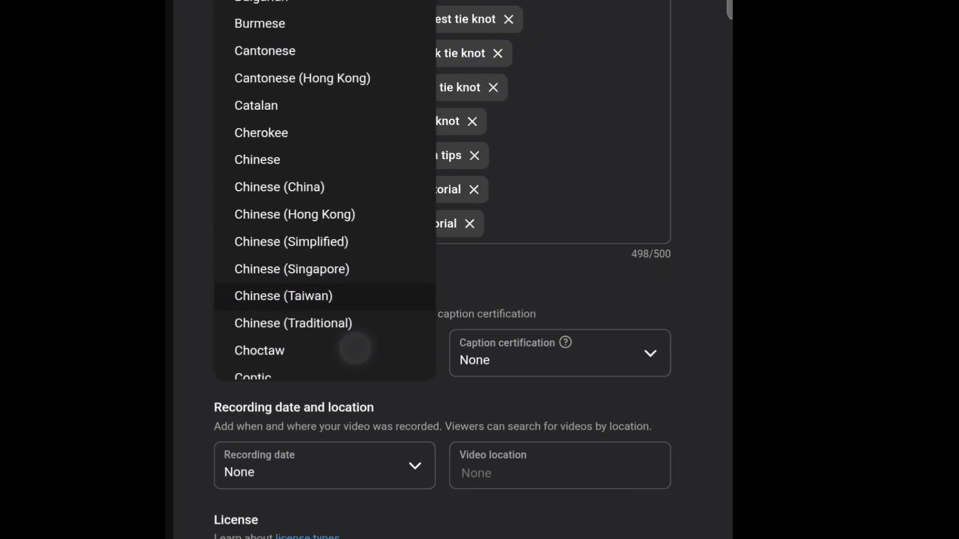
left_click_drag(349, 270, 398, 48)
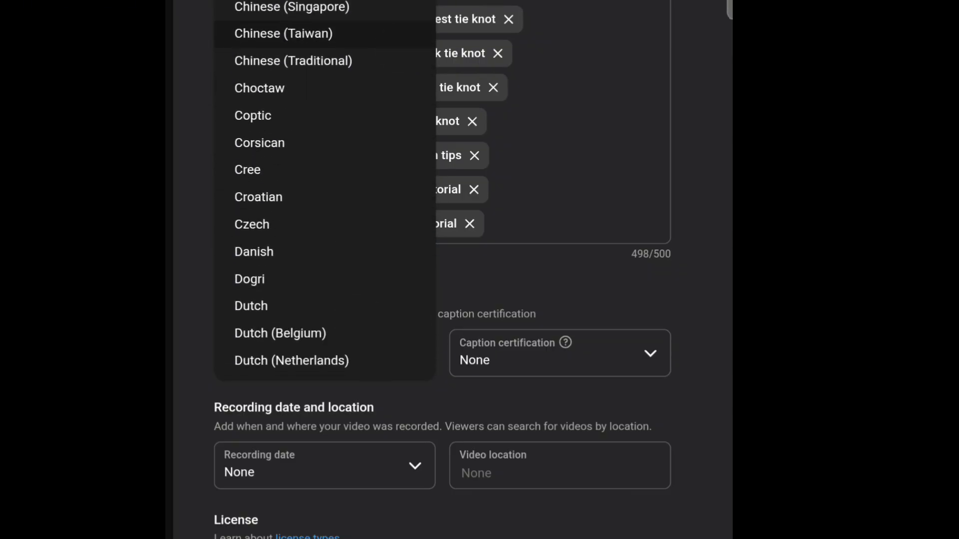
left_click_drag(365, 302, 422, 112)
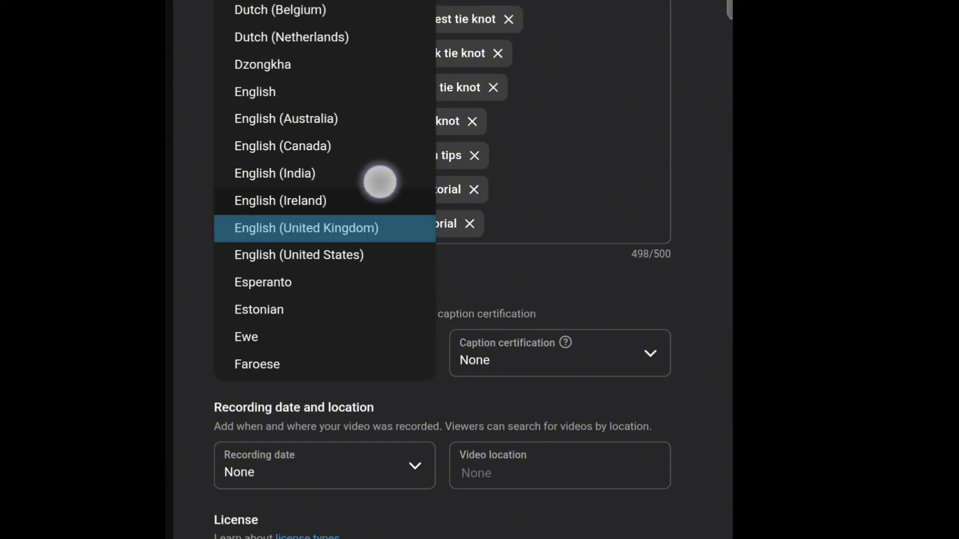
left_click_drag(380, 182, 395, 126)
left_click(361, 171)
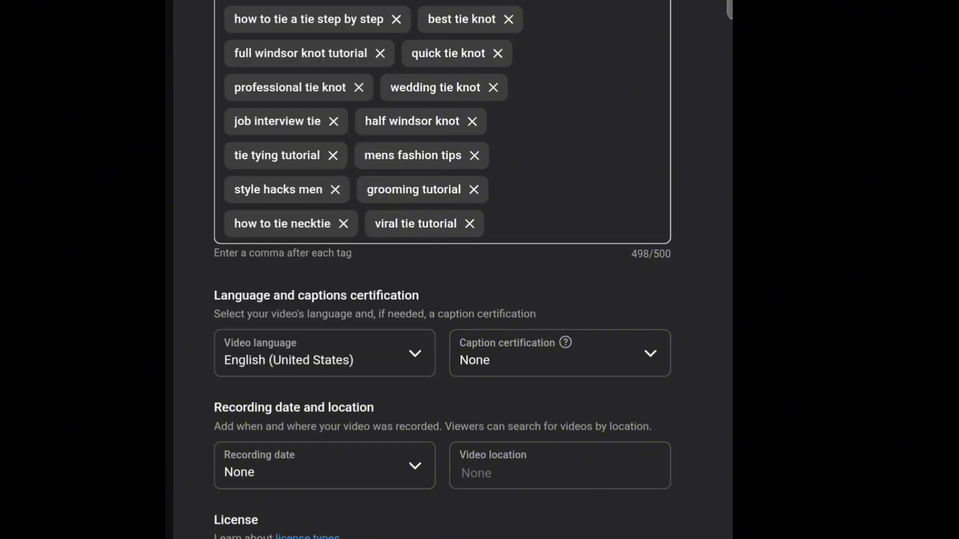
Set the video's recording date to Feb 13, 2026
left_click_drag(505, 467, 544, 171)
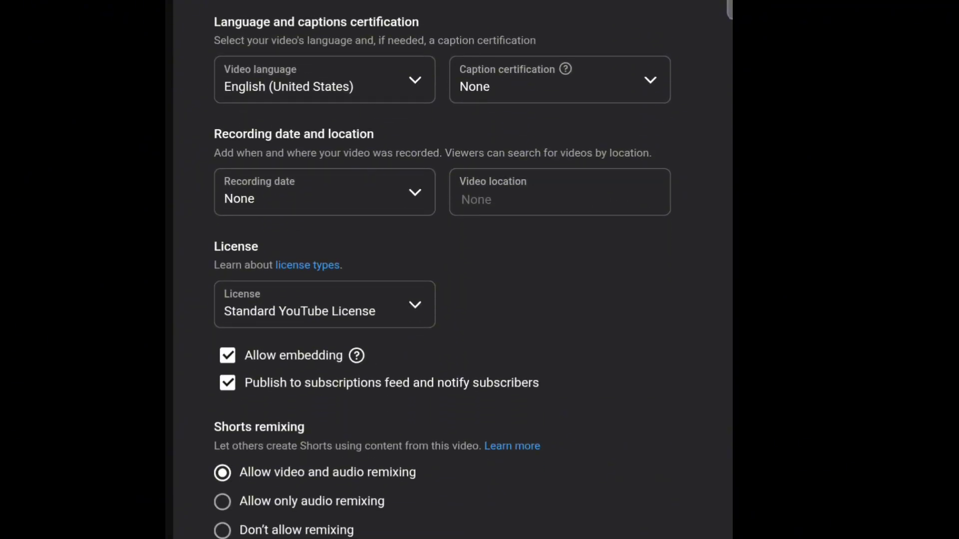
left_click(351, 192)
left_click(306, 214)
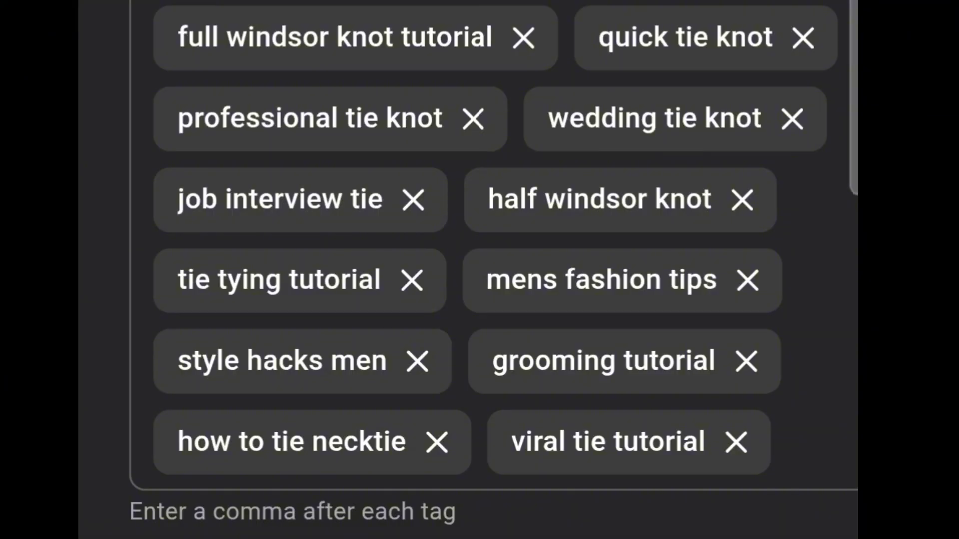
scroll(479, 269, "down", 3)
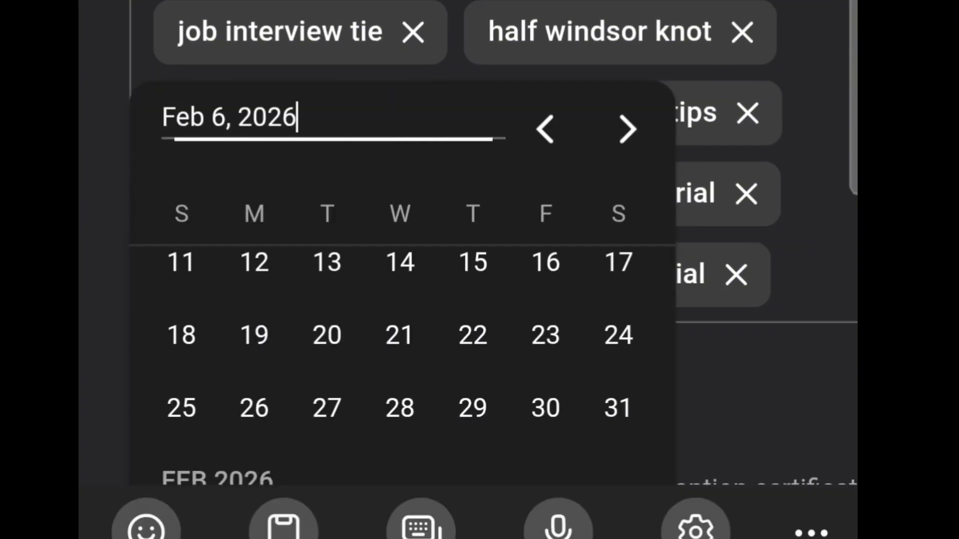
left_click(546, 532)
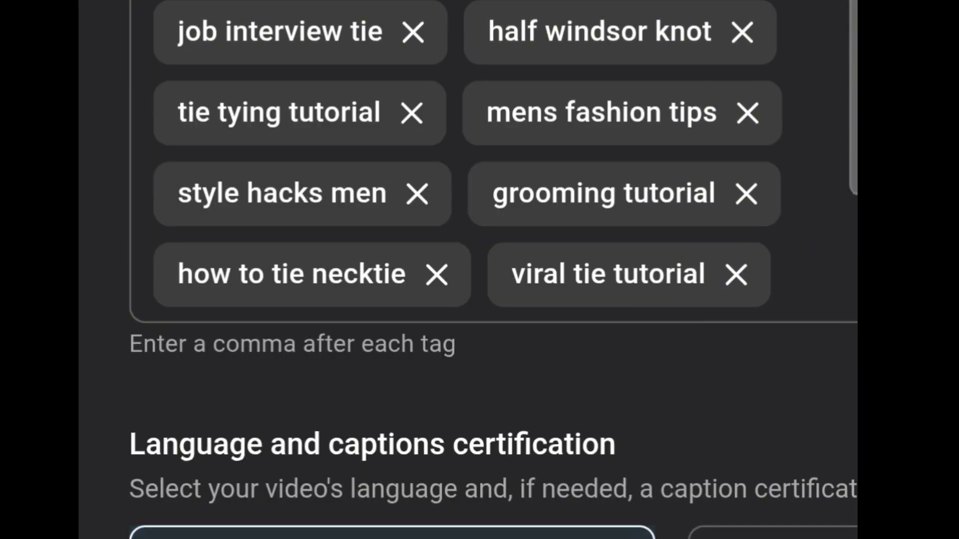
Turn off publishing to the subscriptions feed and notifying subscribers for this video
scroll(647, 512, "down", 7)
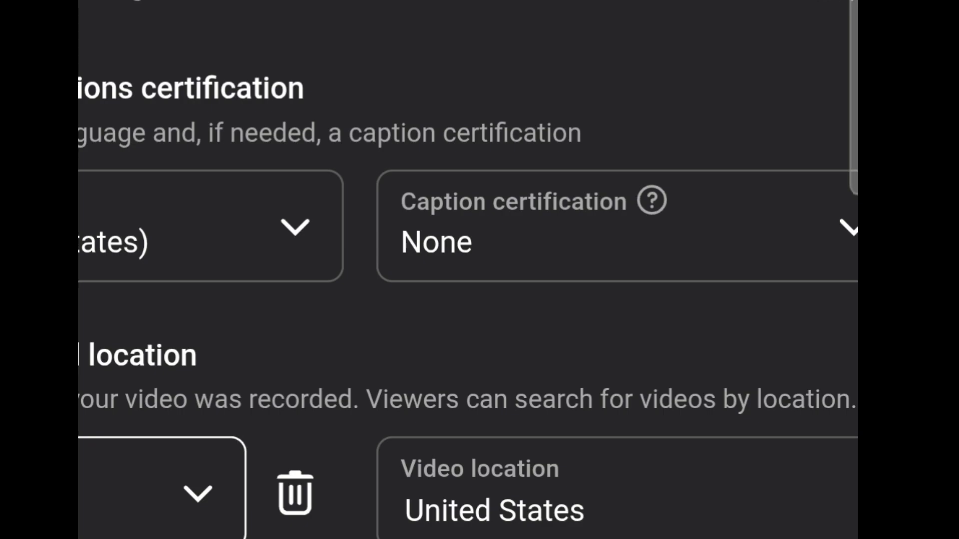
scroll(569, 525, "down", 5)
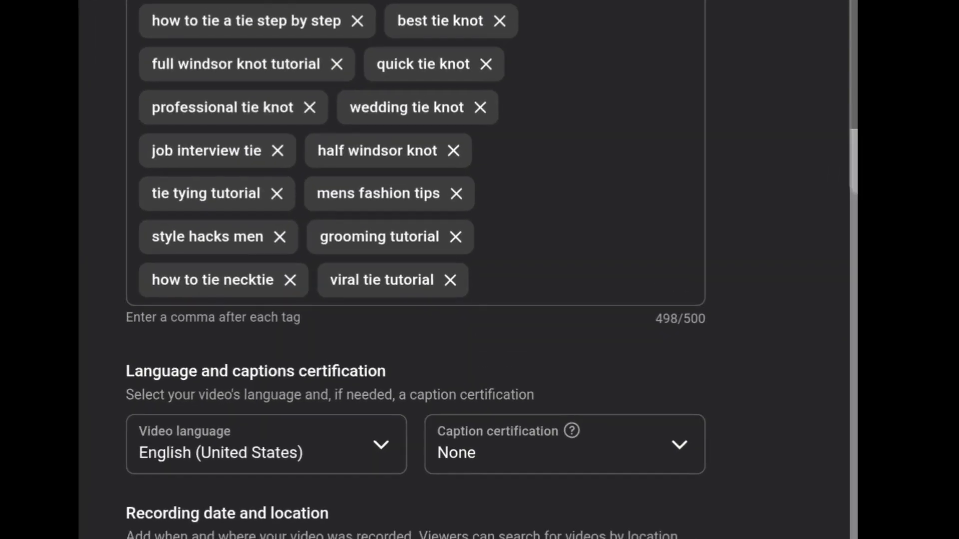
scroll(570, 524, "down", 1)
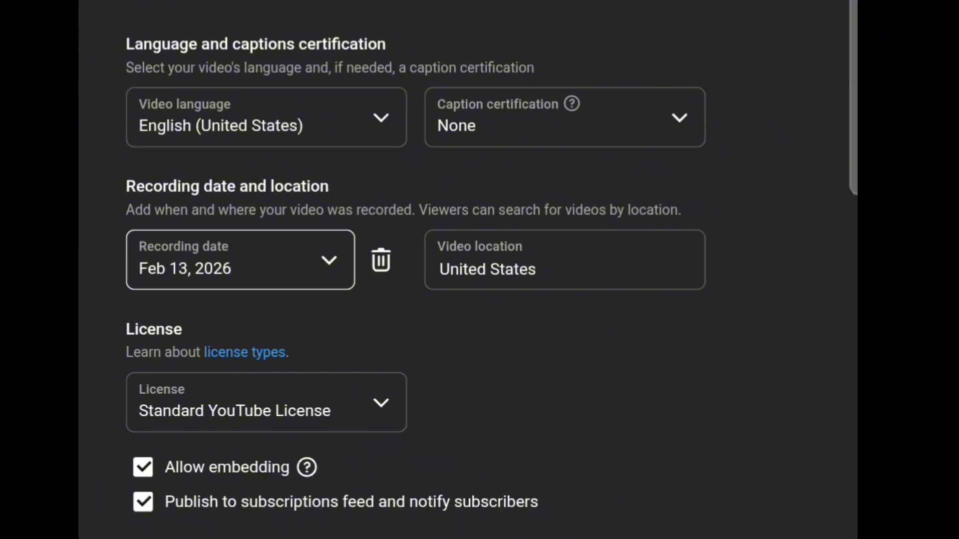
scroll(569, 524, "down", 3)
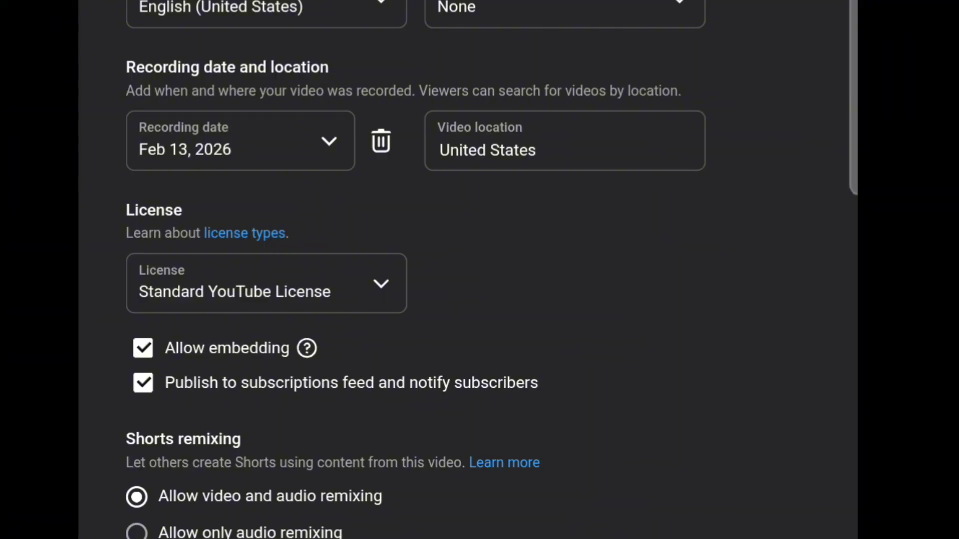
left_click_drag(398, 483, 503, 405)
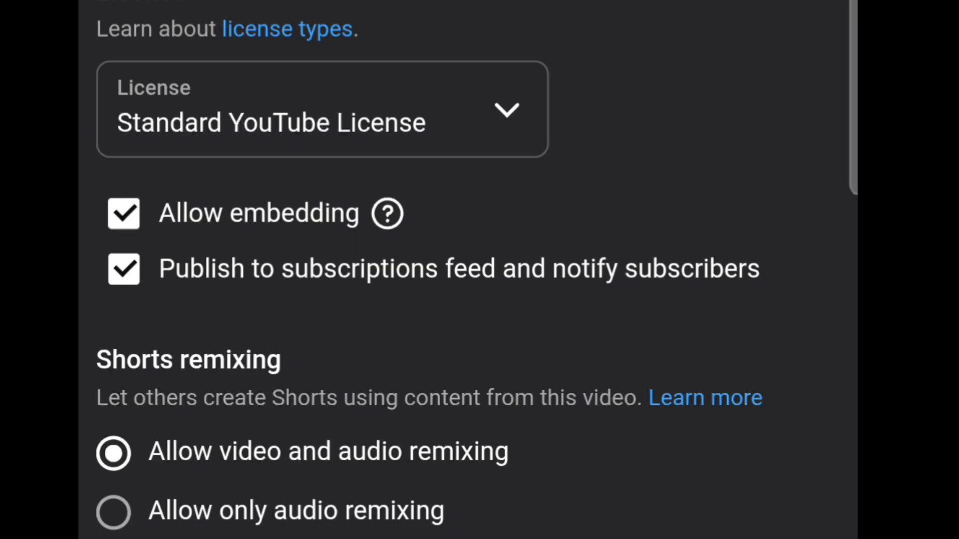
left_click(133, 267)
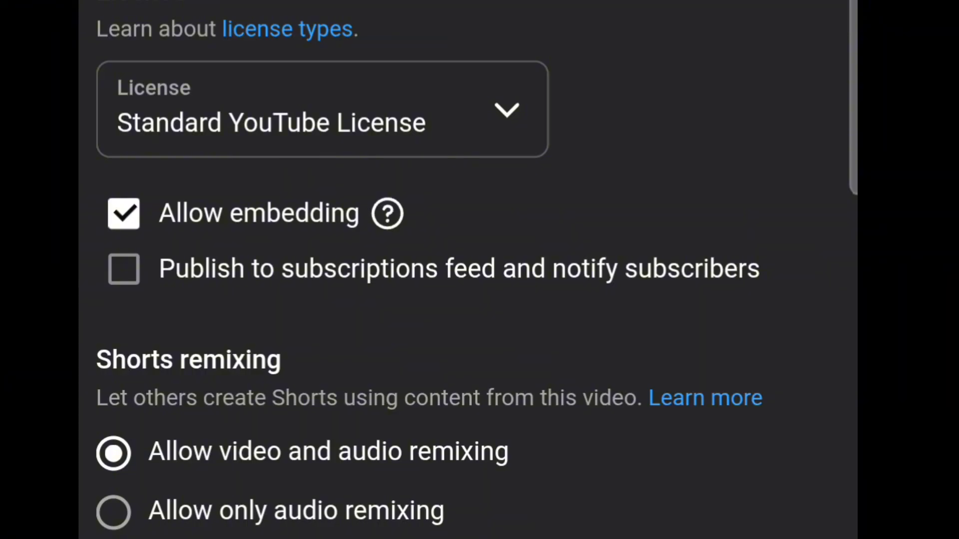
left_click(158, 268)
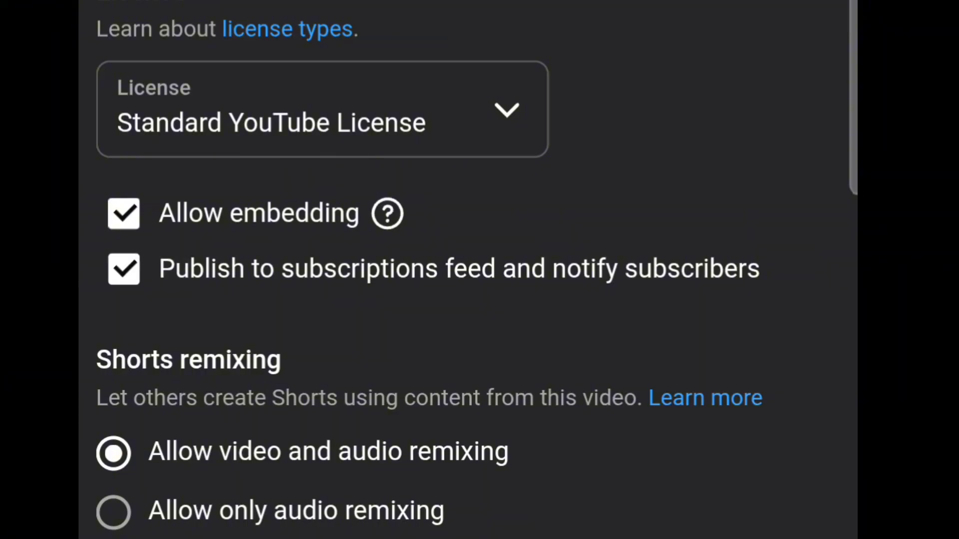
left_click(145, 285)
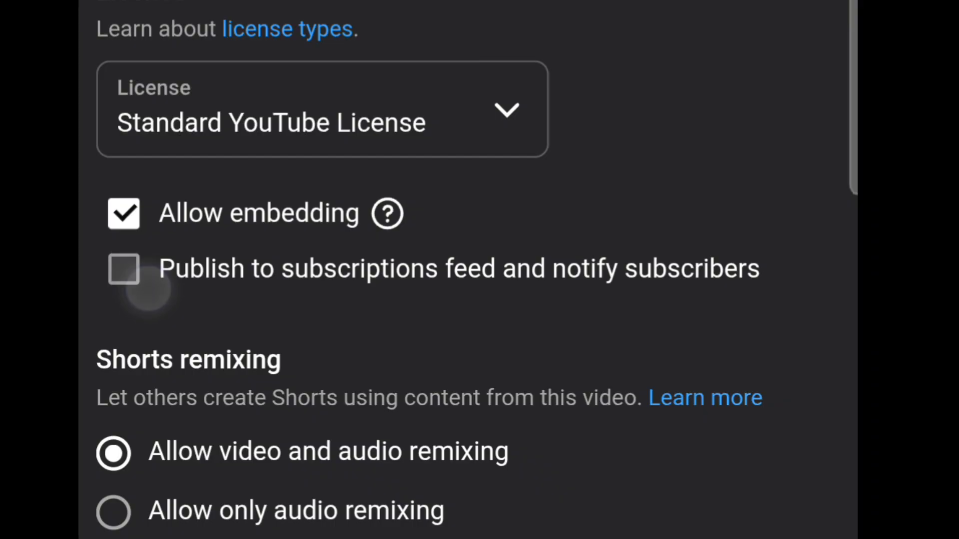
Set the Shorts remixing option to "Don't allow remixing"
scroll(480, 490, "down", 4)
scroll(506, 448, "down", 1)
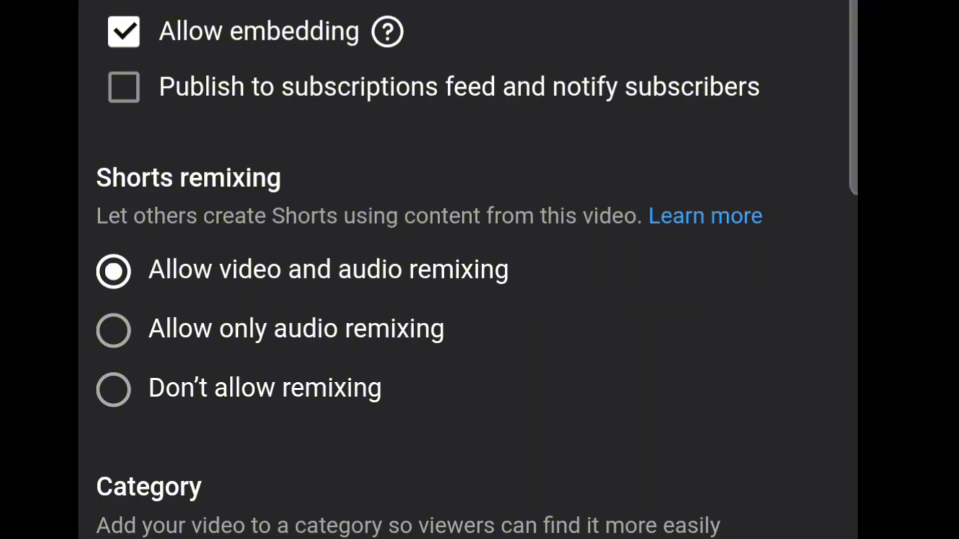
left_click(146, 408)
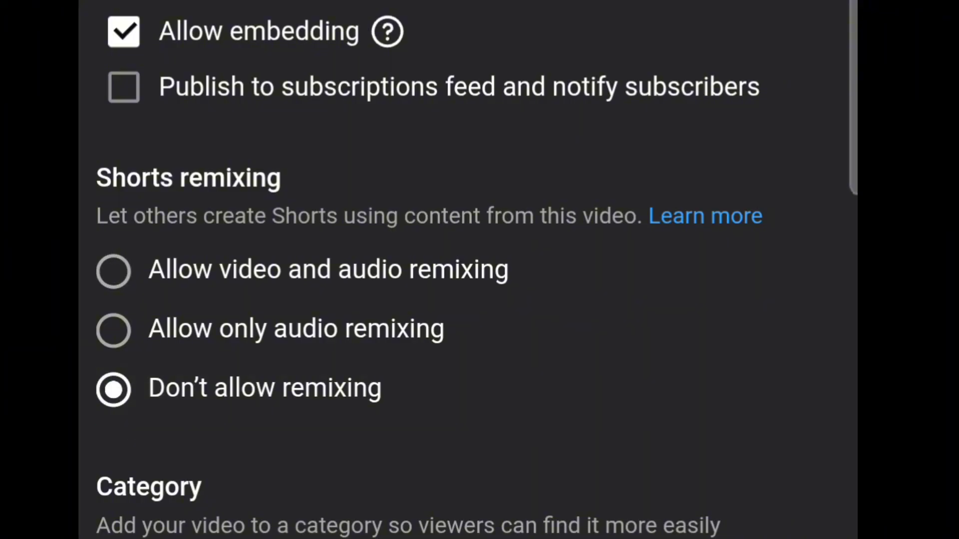
scroll(489, 524, "down", 1)
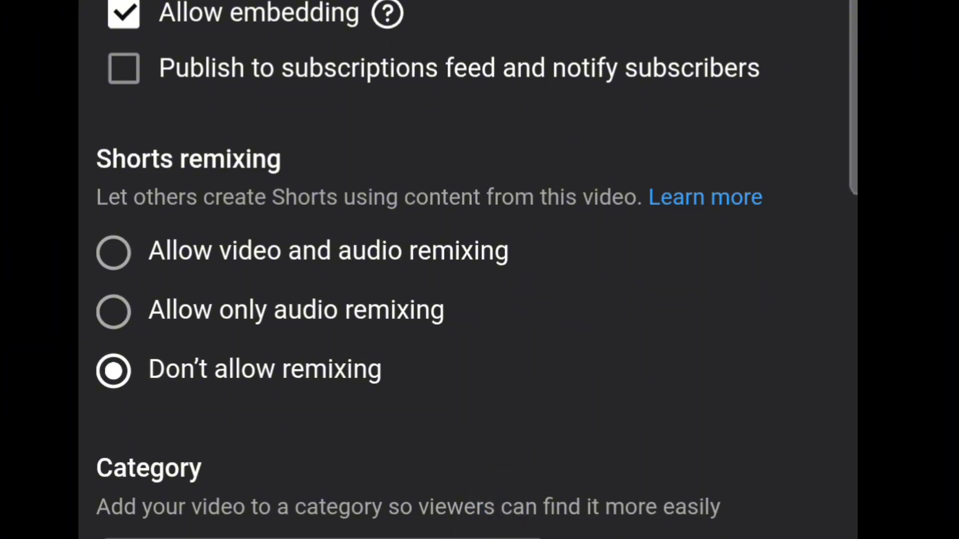
left_click(143, 253)
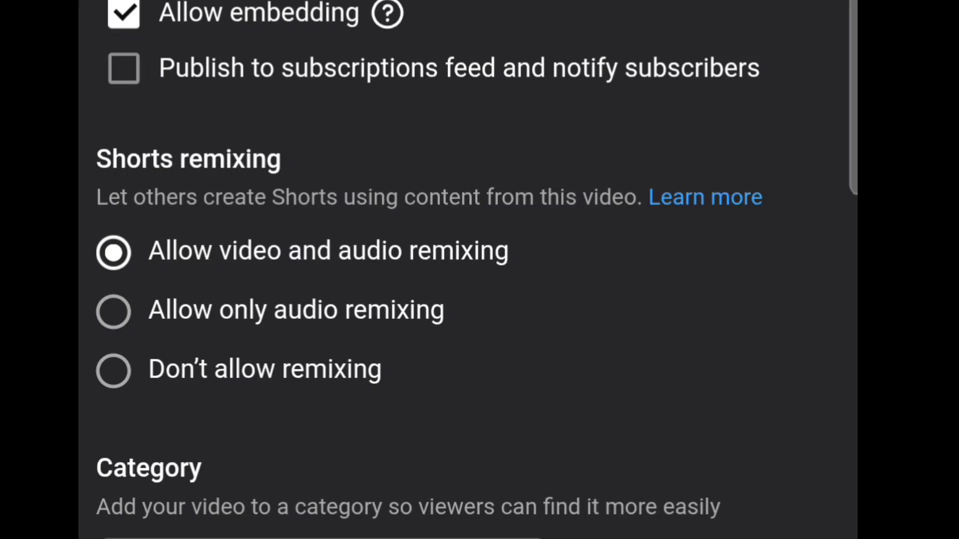
left_click(158, 370)
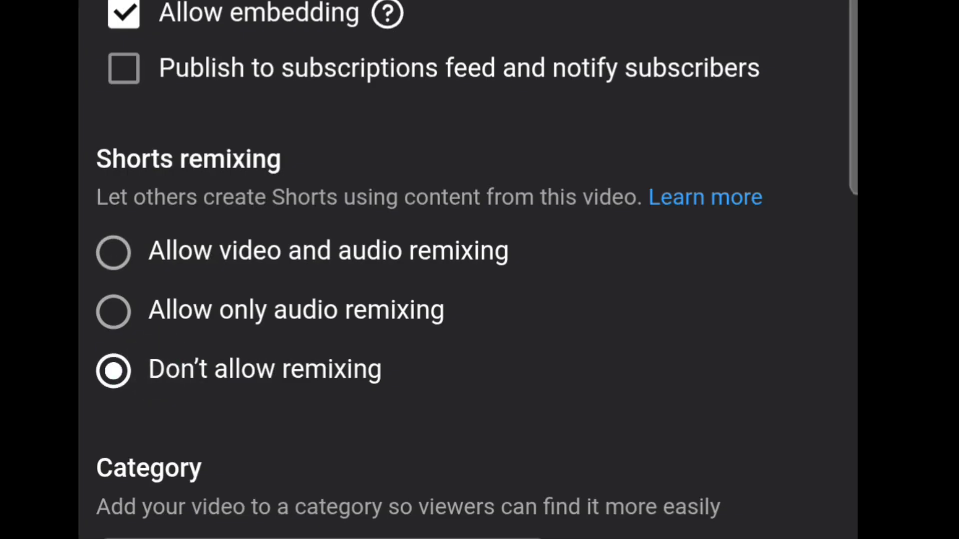
Set the video's category to Education
scroll(501, 436, "down", 5)
scroll(525, 410, "up", 4)
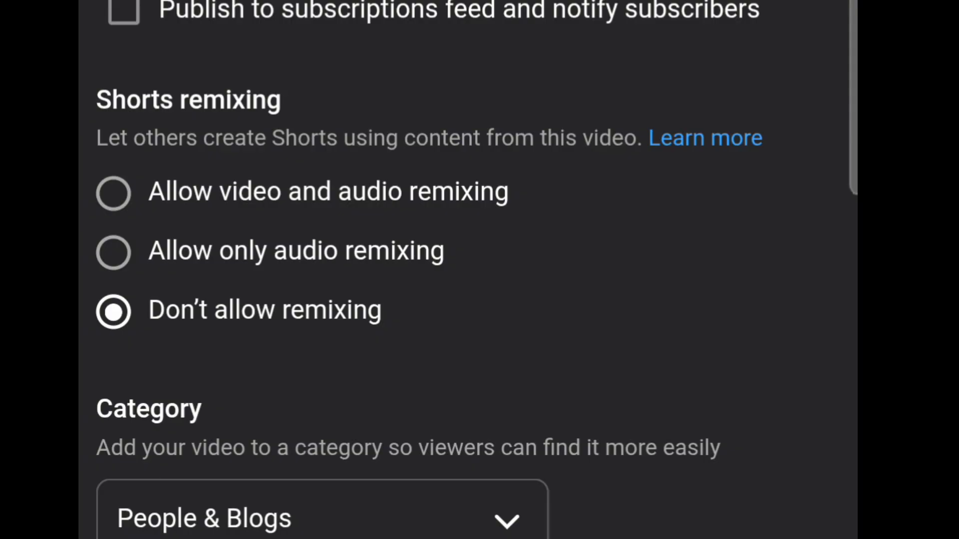
left_click(403, 518)
scroll(445, 492, "down", 2)
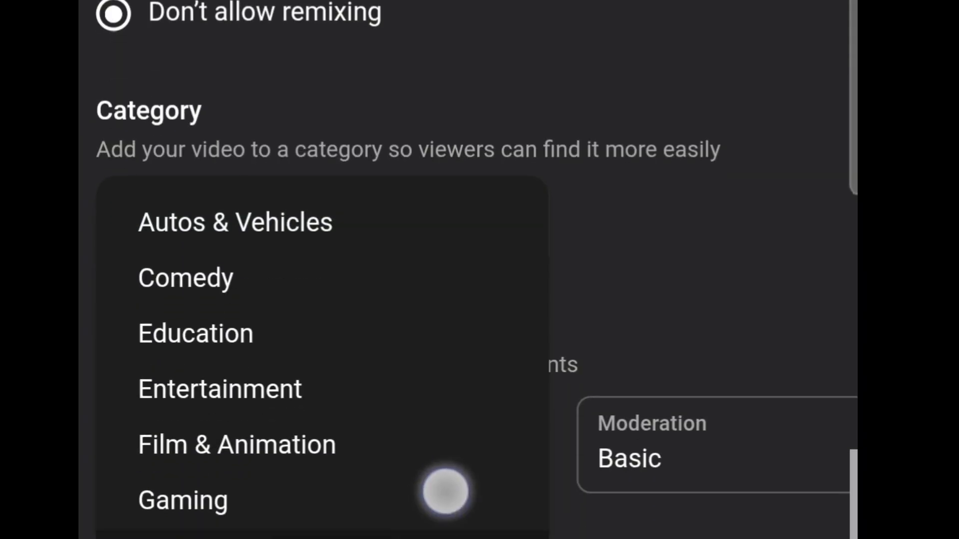
scroll(468, 270, "up", 4)
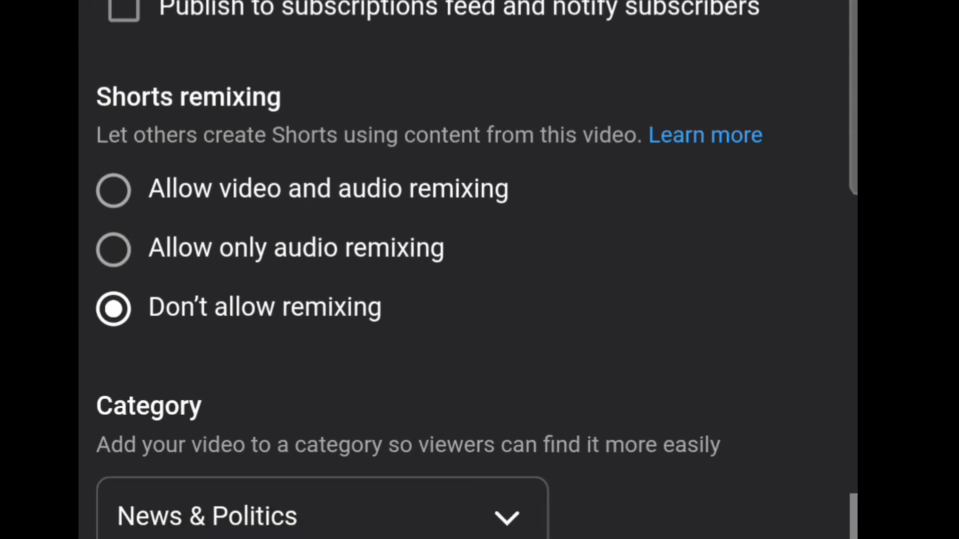
left_click(458, 518)
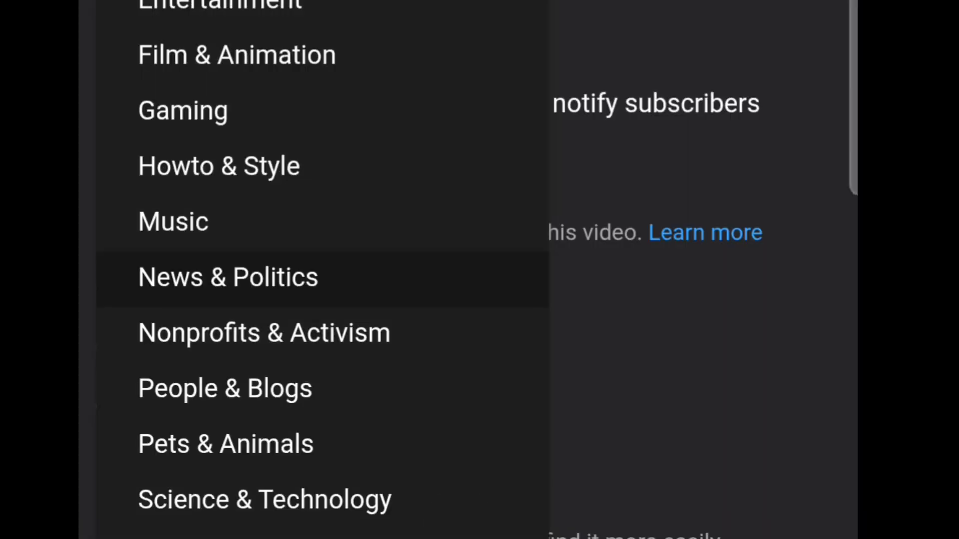
scroll(396, 360, "up", 4)
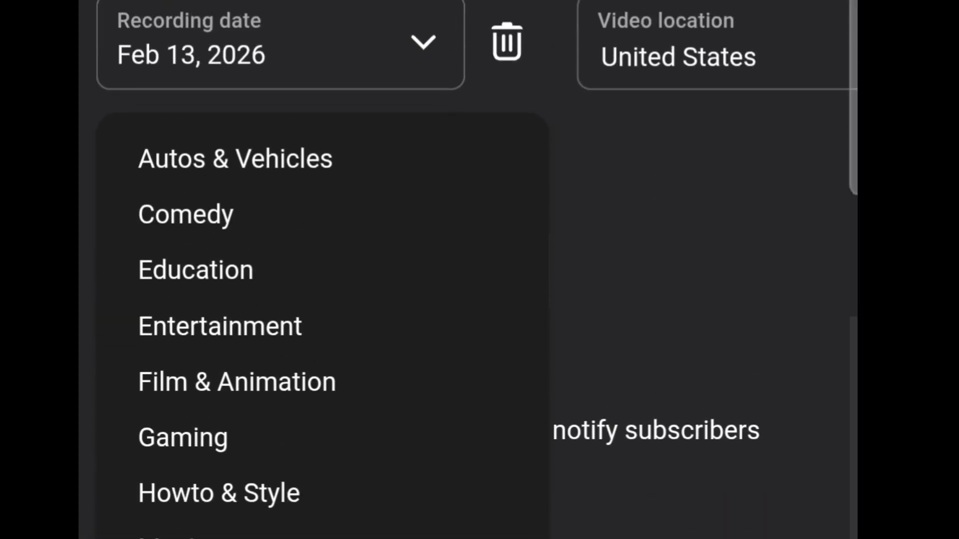
left_click(182, 270)
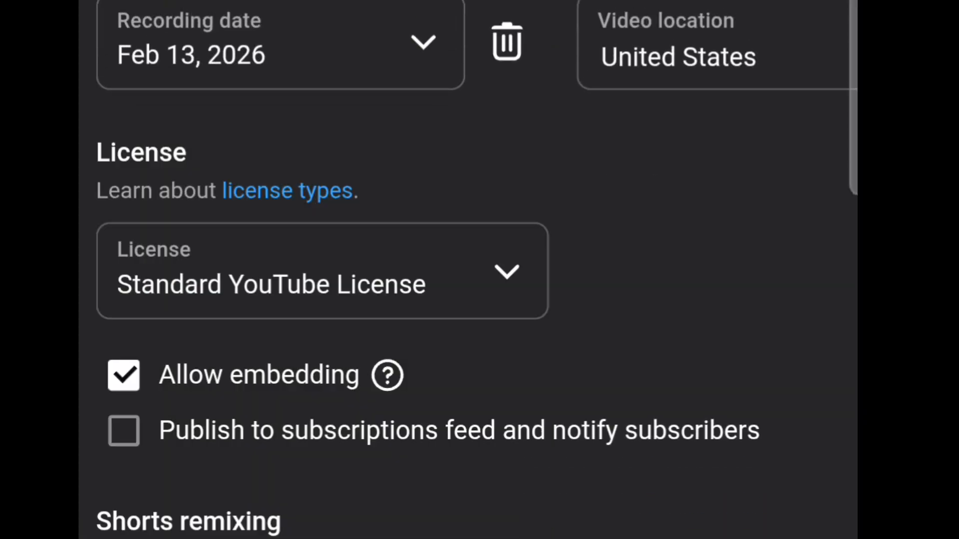
scroll(610, 385, "down", 10)
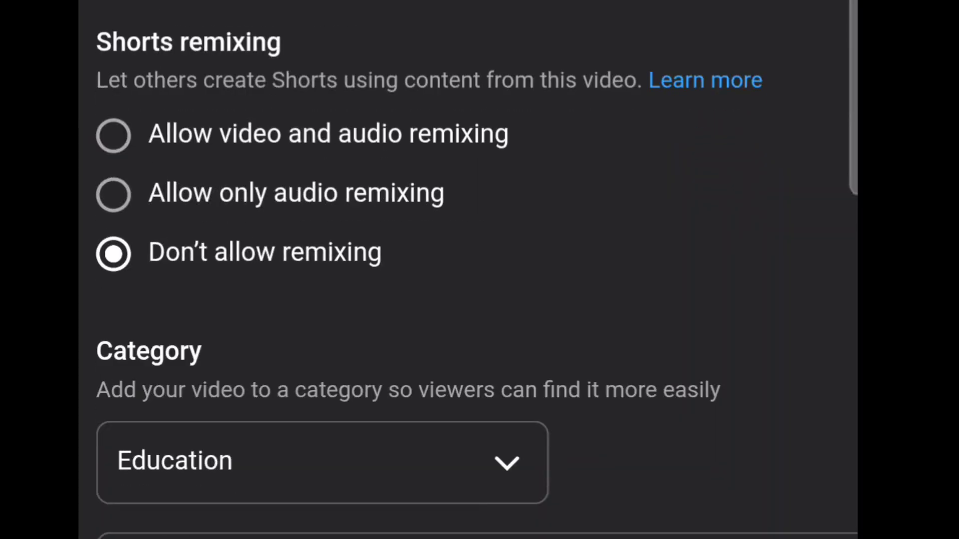
Choose the type of educational content for the Education category
left_click(197, 391)
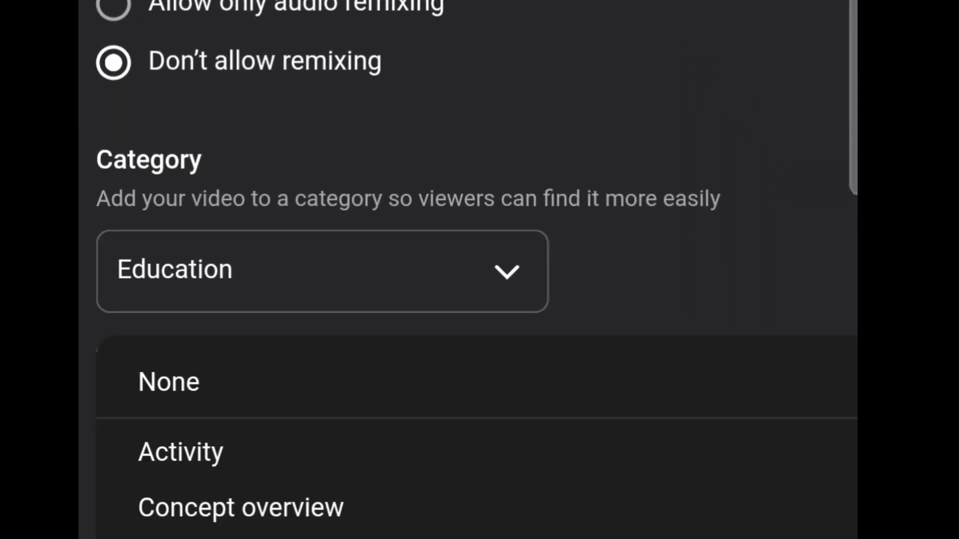
left_click(240, 534)
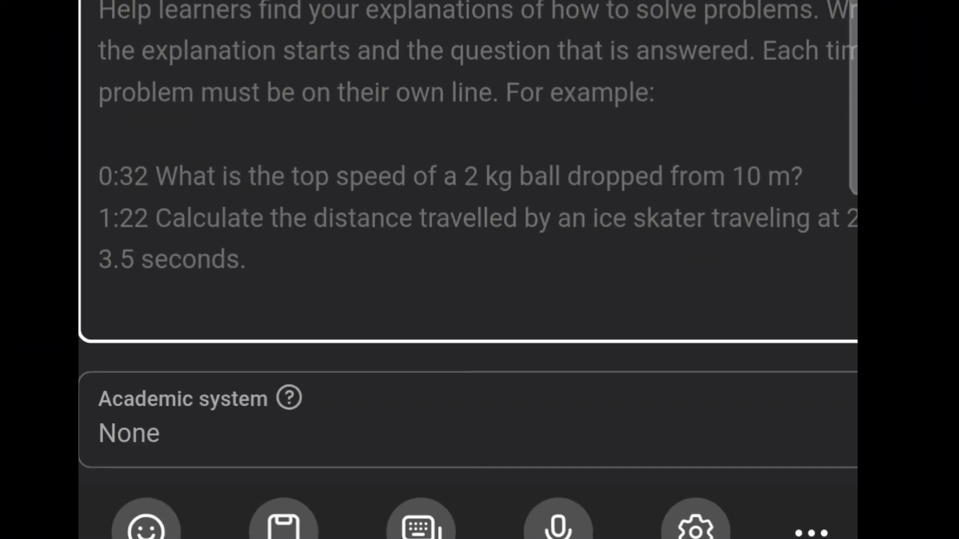
Examine the problems, academic system, level, exam, and comments and ratings settings in the rest of the details form
scroll(419, 215, "down", 3)
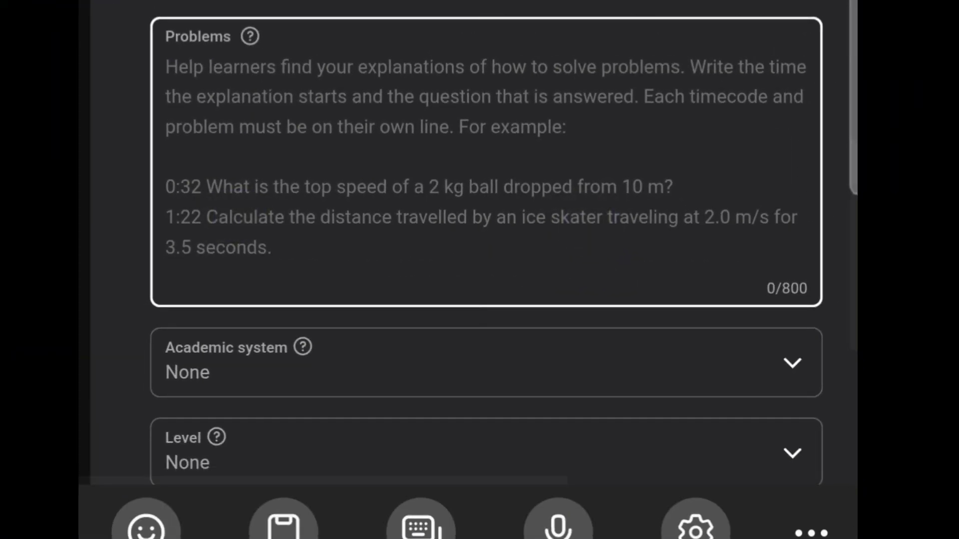
left_click_drag(454, 364, 505, 171)
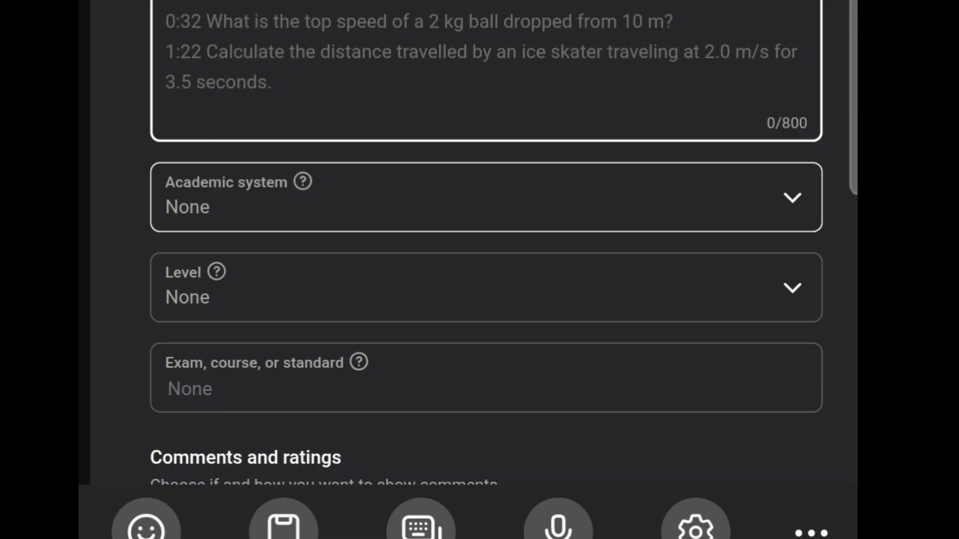
left_click_drag(454, 332, 562, 121)
left_click_drag(442, 368, 572, 111)
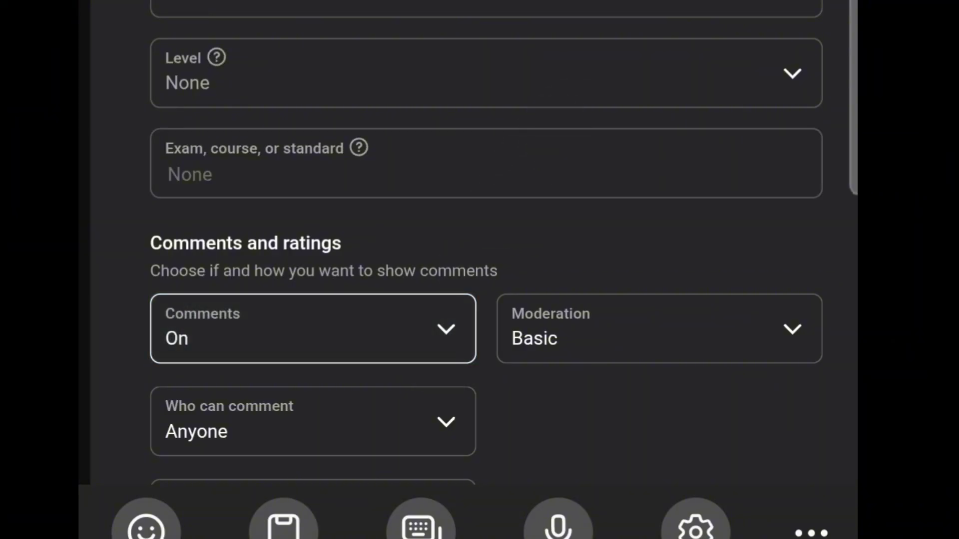
left_click_drag(466, 403, 578, 137)
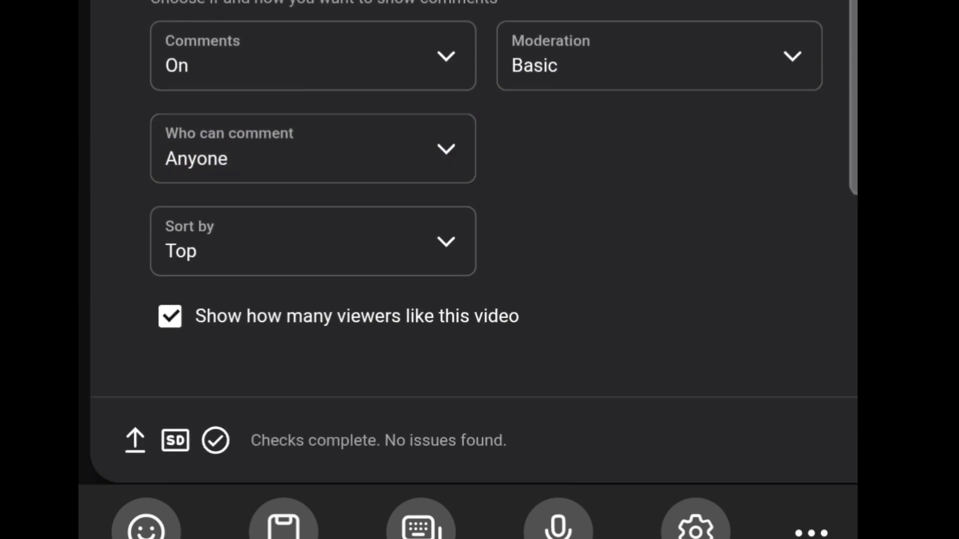
scroll(466, 364, "down", 2)
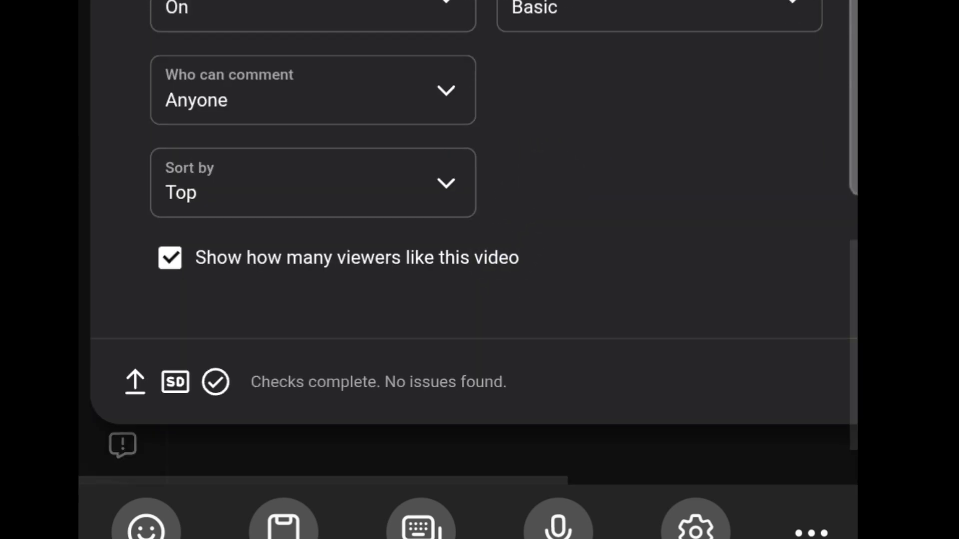
scroll(454, 177, "down", 3)
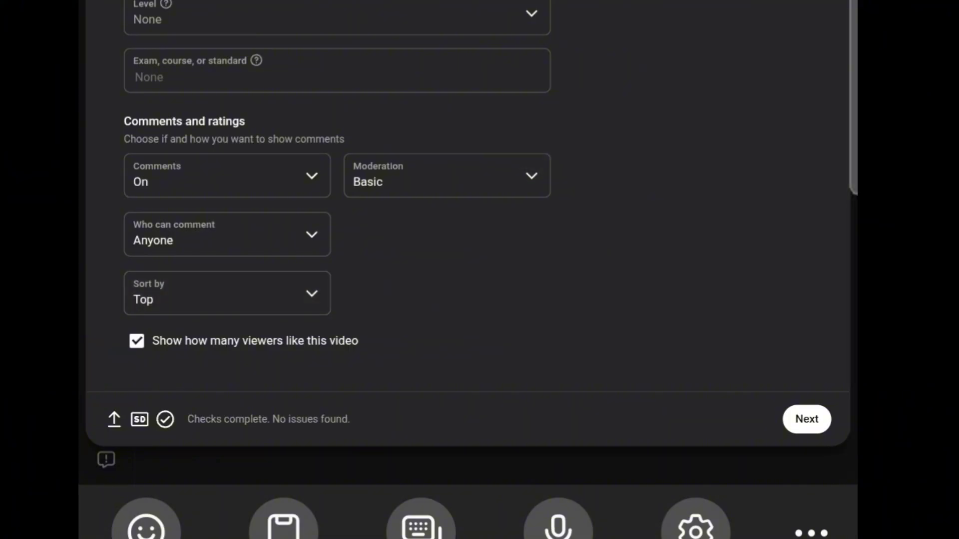
scroll(598, 177, "up", 2)
scroll(586, 279, "down", 2)
Proceed to the visibility settings and switch the video from Private to a scheduled public release
left_click(807, 419)
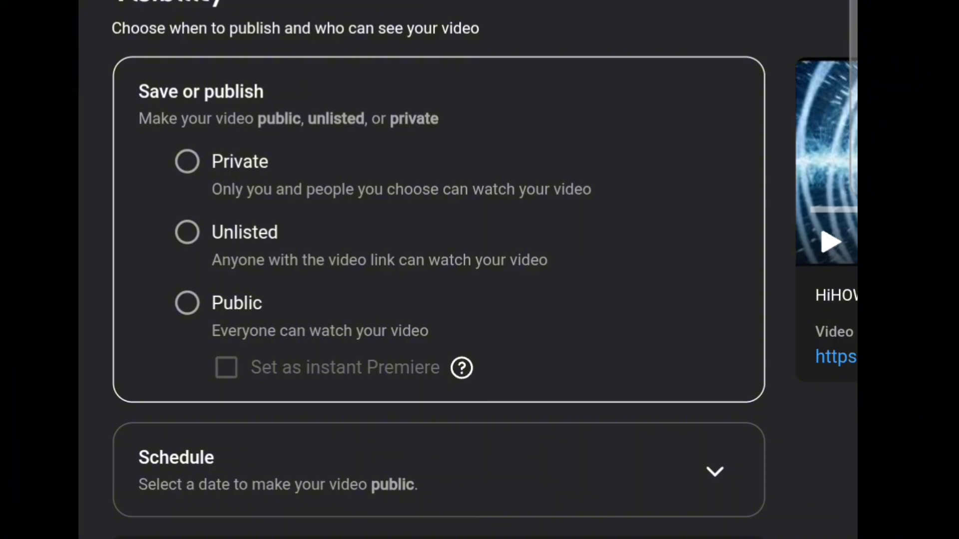
left_click(187, 161)
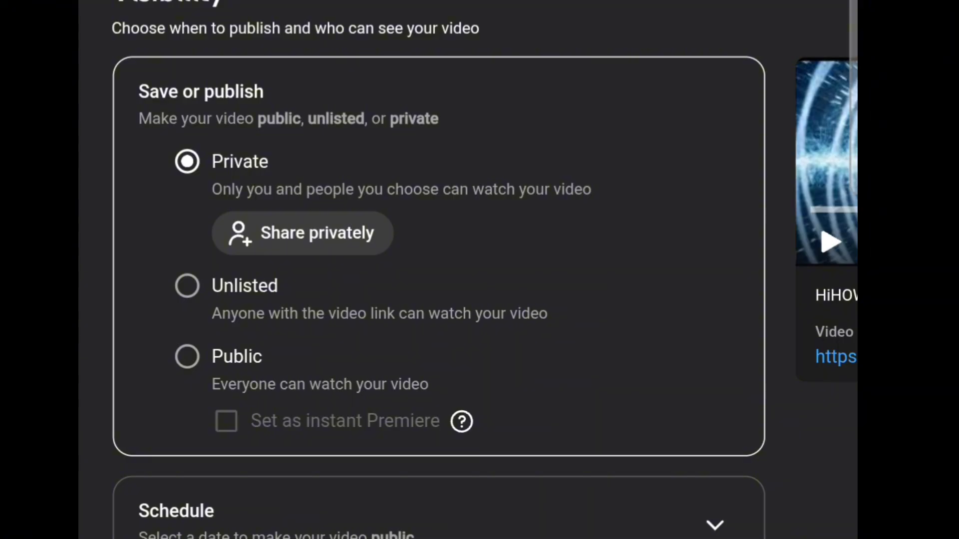
left_click(438, 520)
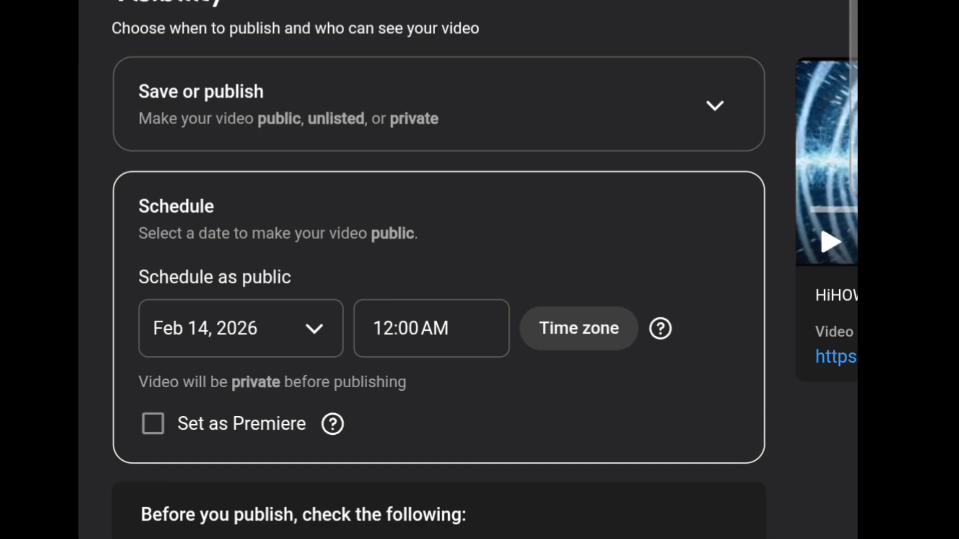
Play the uploaded video's preview briefly and pause it
left_click(796, 538)
left_click(797, 175)
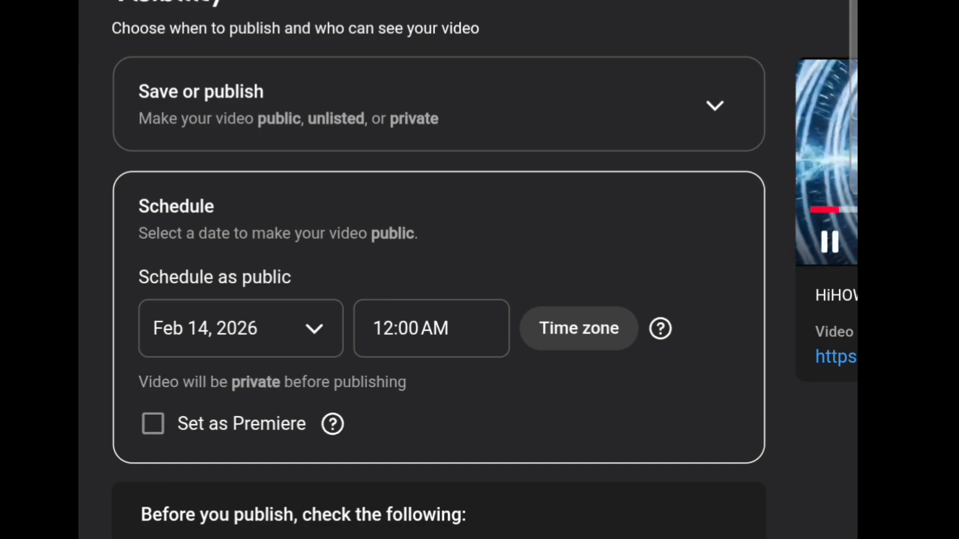
left_click(809, 185)
left_click(804, 506)
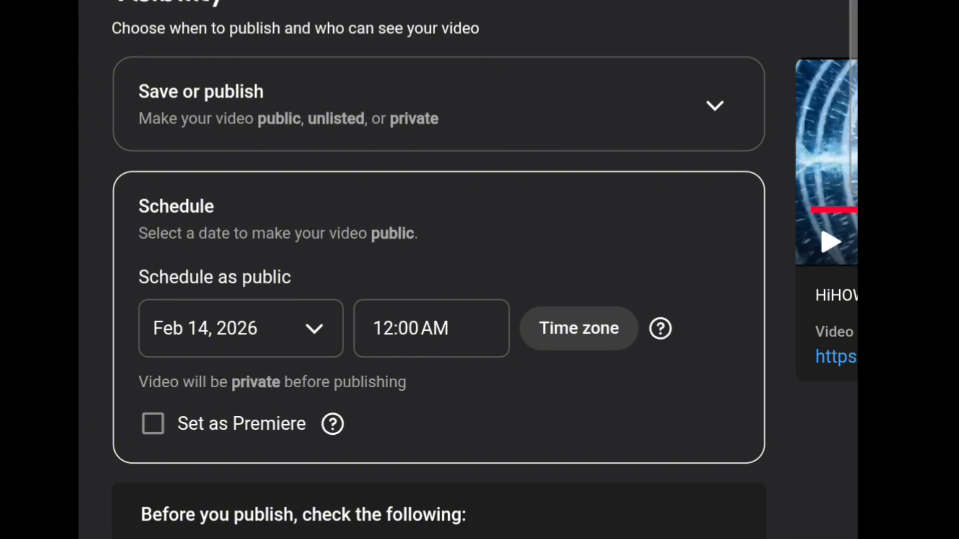